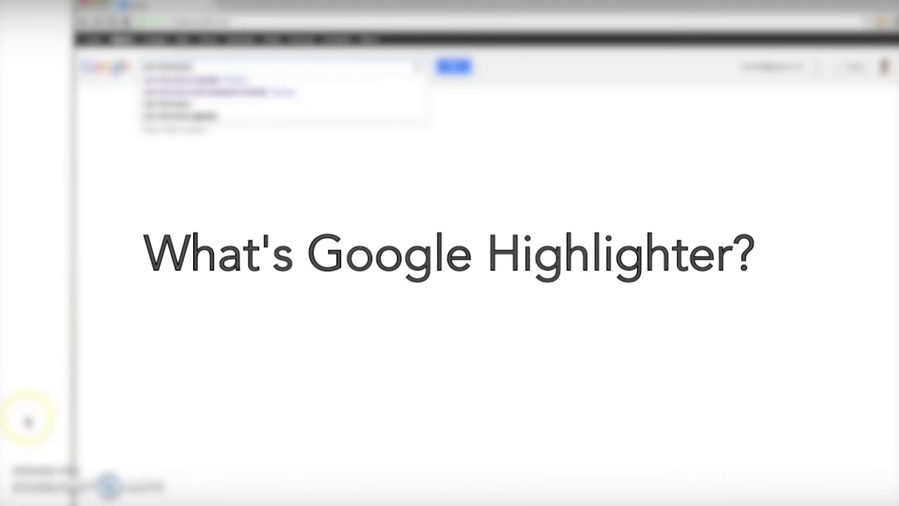
# Run the Google search for 'san francisco'.
pyautogui.press('Return')
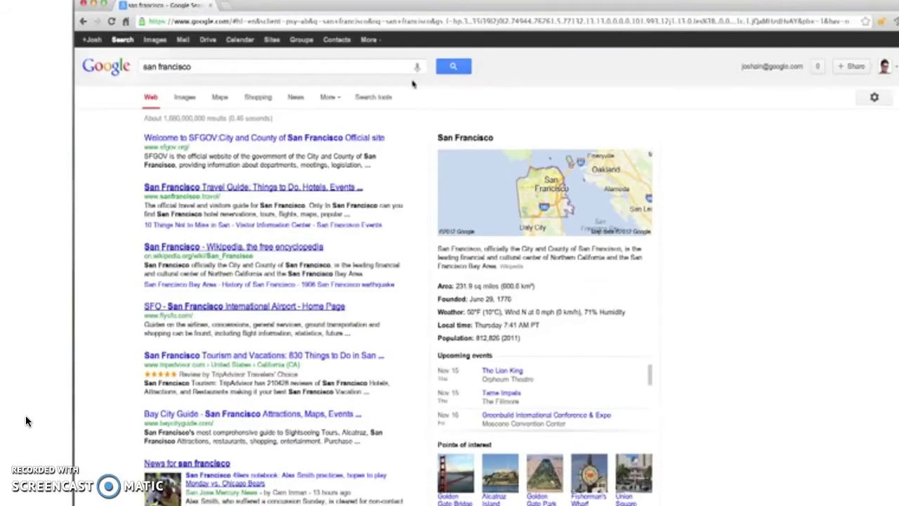
# Extend the query to 'san francisco events' and search again.
pyautogui.click(394, 66)
pyautogui.write('events')
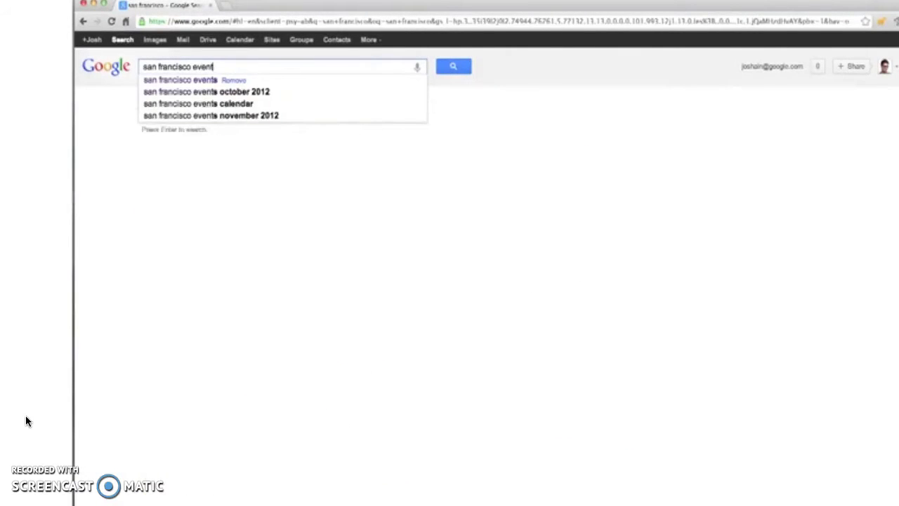
pyautogui.press('Return')
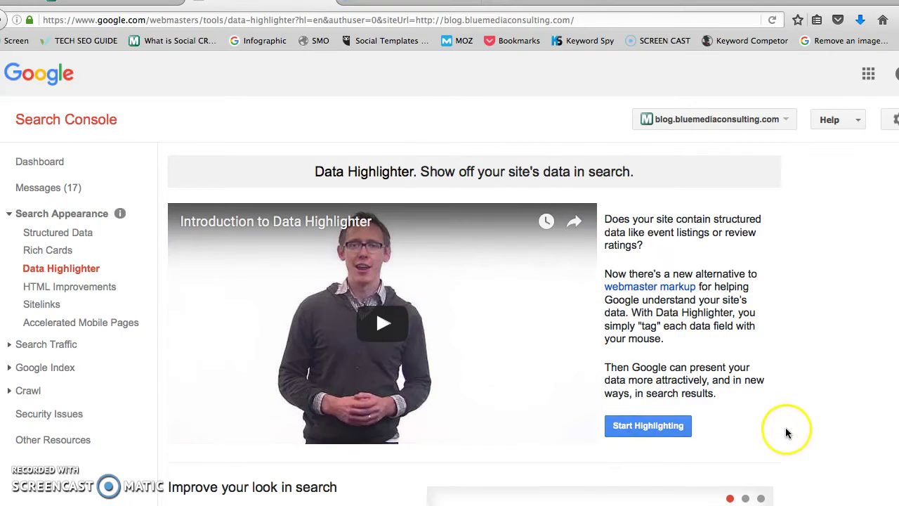
# Start Highlighting on the Data Highlighter page to bring up the page-URL dialog.
pyautogui.scroll(-2, 784, 430)
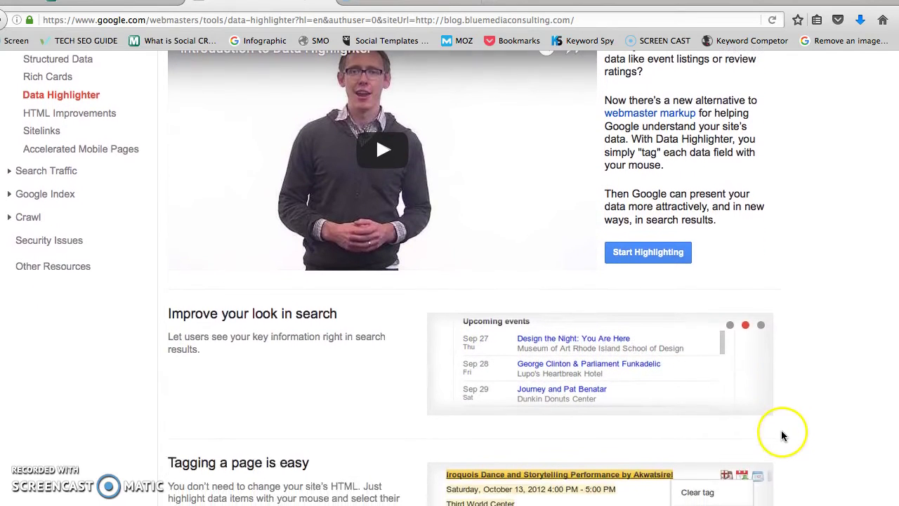
pyautogui.scroll(1, 781, 430)
pyautogui.click(647, 291)
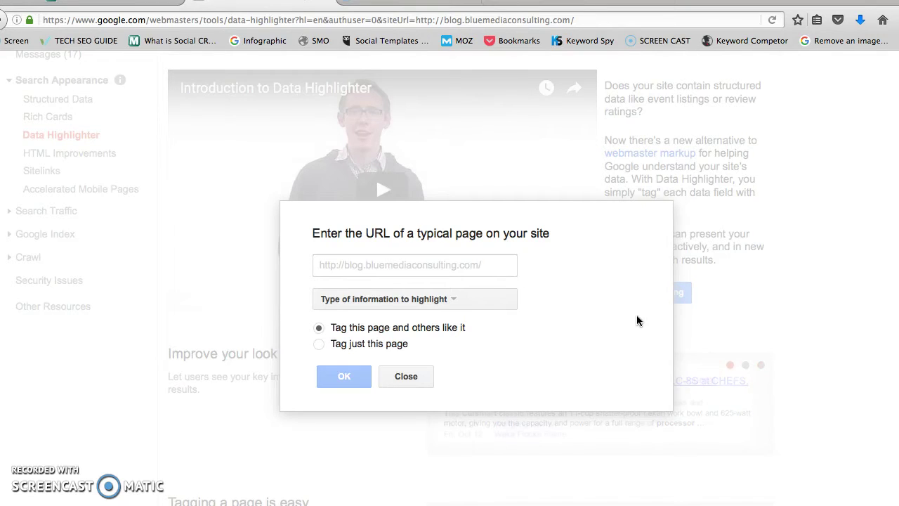
# Review the 'What is Social CRM?' blog post and select its full web address.
pyautogui.hotkey('ctrl', 'Tab')
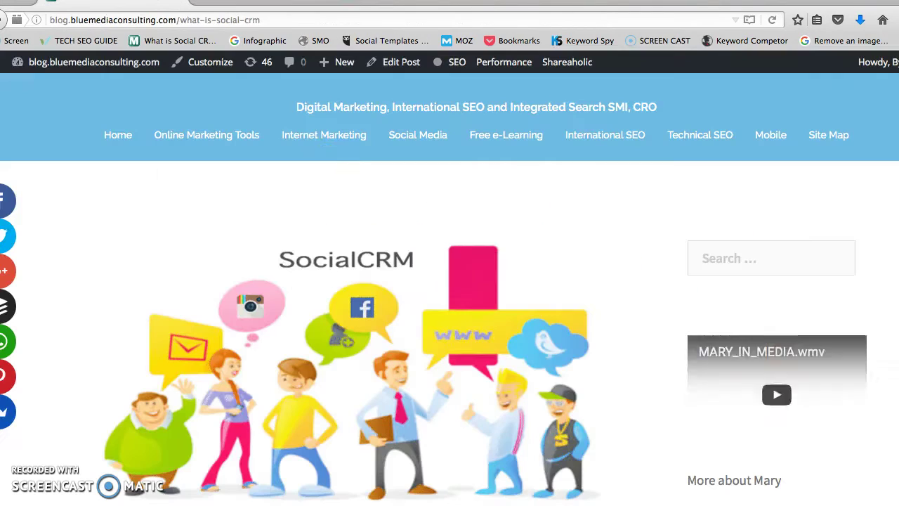
pyautogui.click(239, 20)
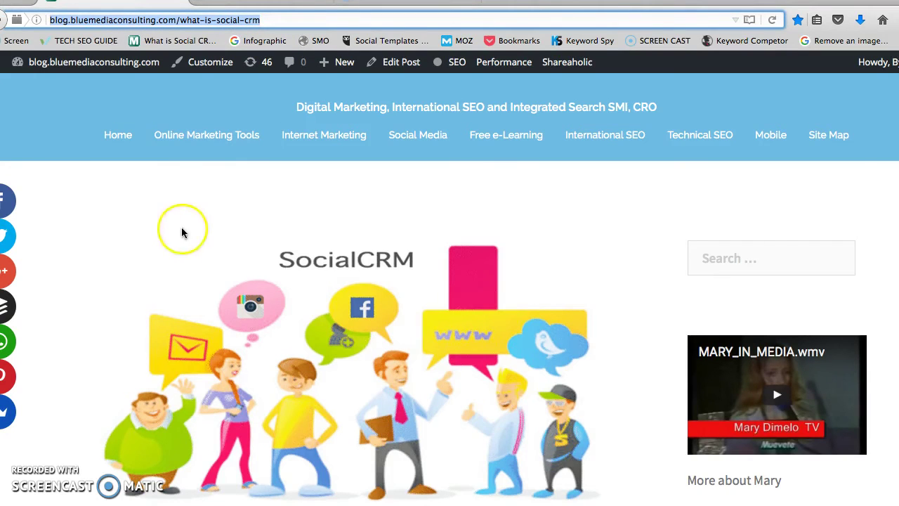
pyautogui.scroll(-5, 182, 231)
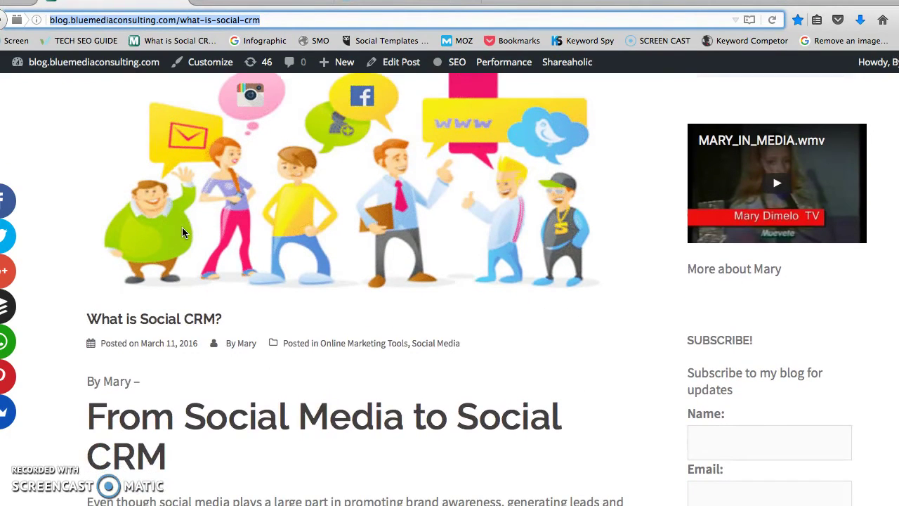
pyautogui.scroll(5, 182, 232)
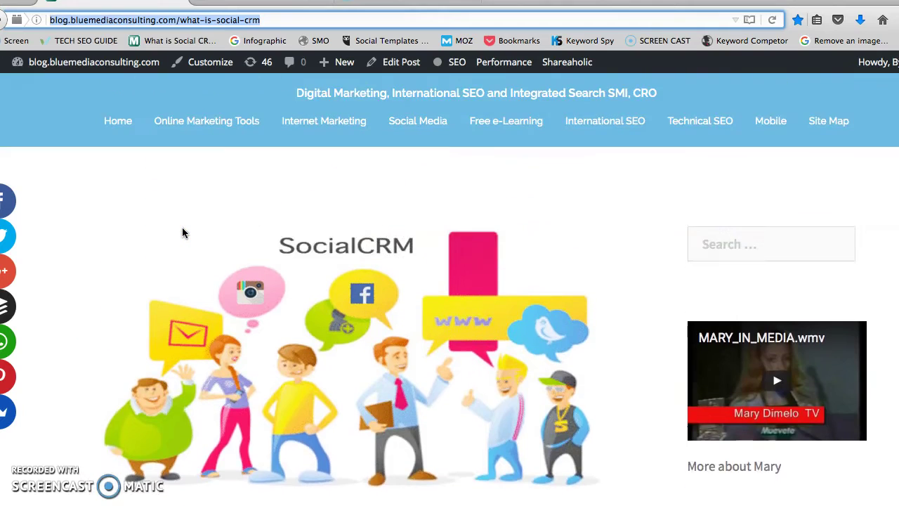
pyautogui.scroll(-3, 182, 233)
pyautogui.moveTo(222, 408); pyautogui.dragTo(86, 408)
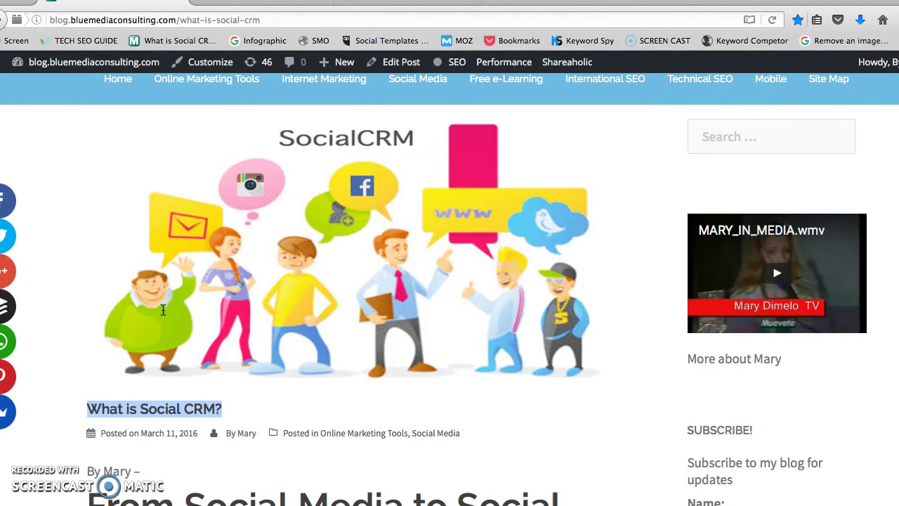
pyautogui.click(173, 19)
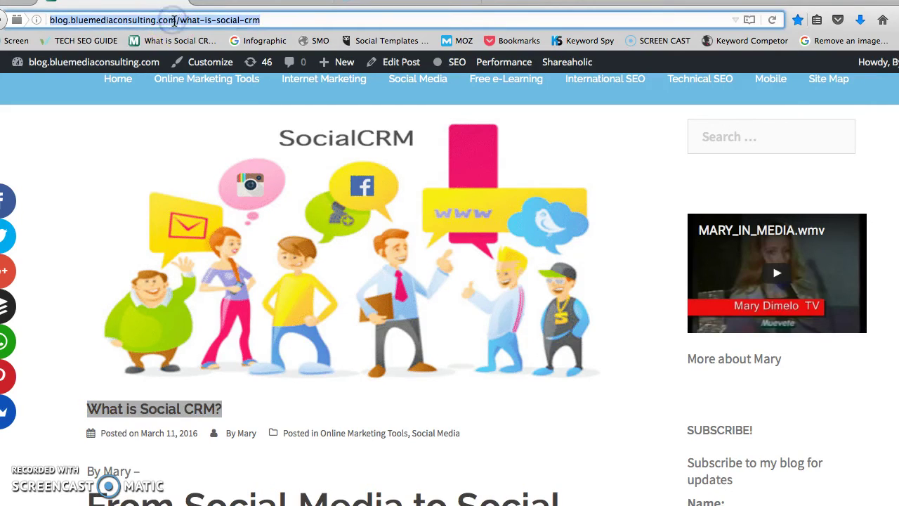
# Copy the what-is-social-crm post URL into the Data Highlighter page URL field.
pyautogui.hotkey('ctrl', 'c')
pyautogui.hotkey('ctrl', 'Tab')
pyautogui.click(381, 264)
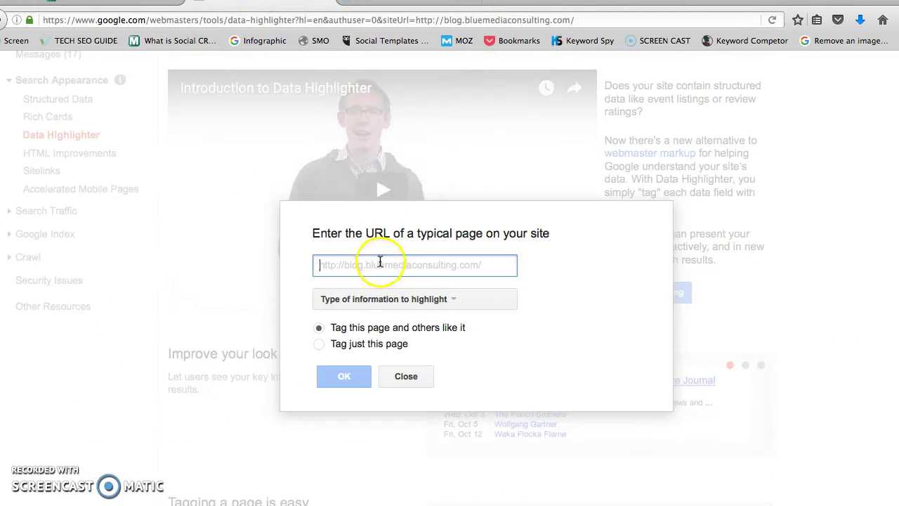
pyautogui.hotkey('ctrl', 'v')
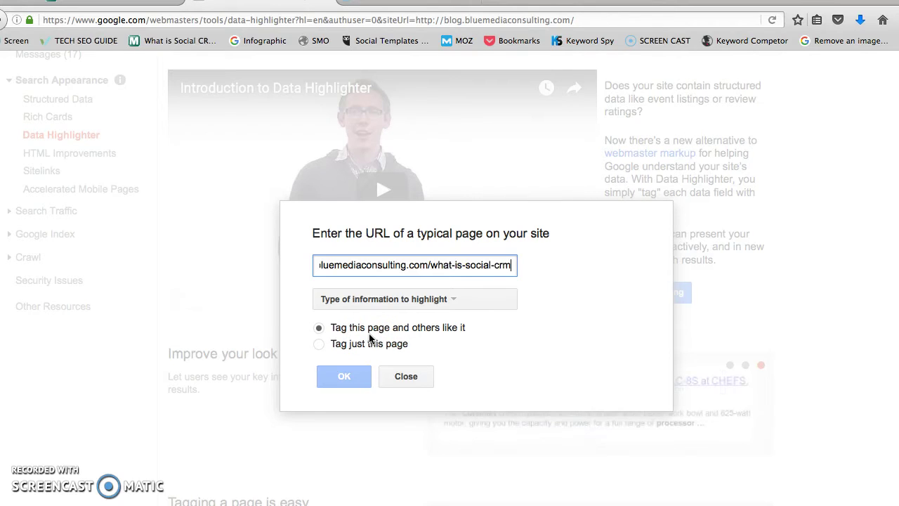
# Choose Articles as the information type and tag just this page.
pyautogui.click(317, 343)
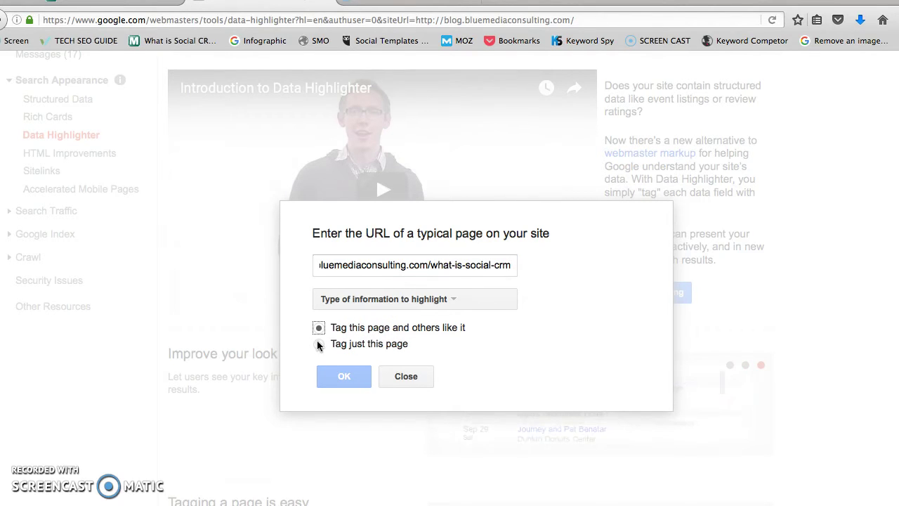
pyautogui.click(318, 344)
pyautogui.click(351, 299)
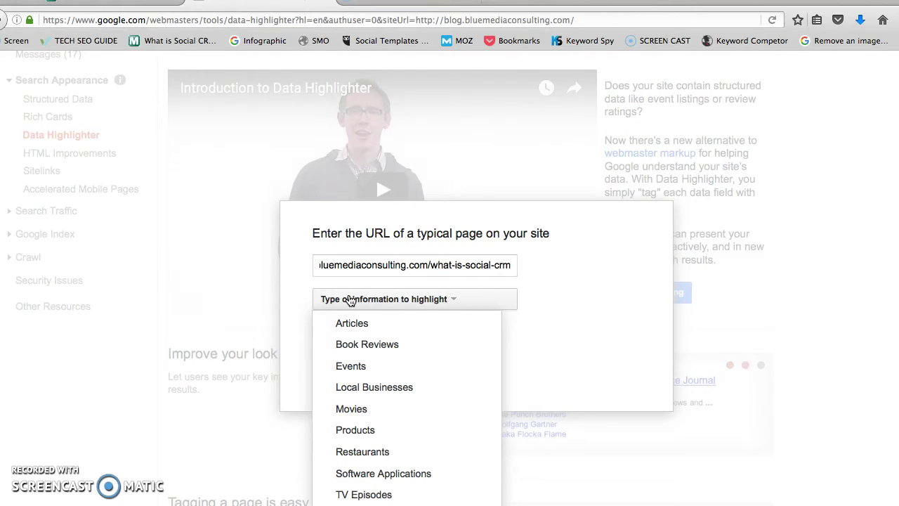
pyautogui.click(352, 323)
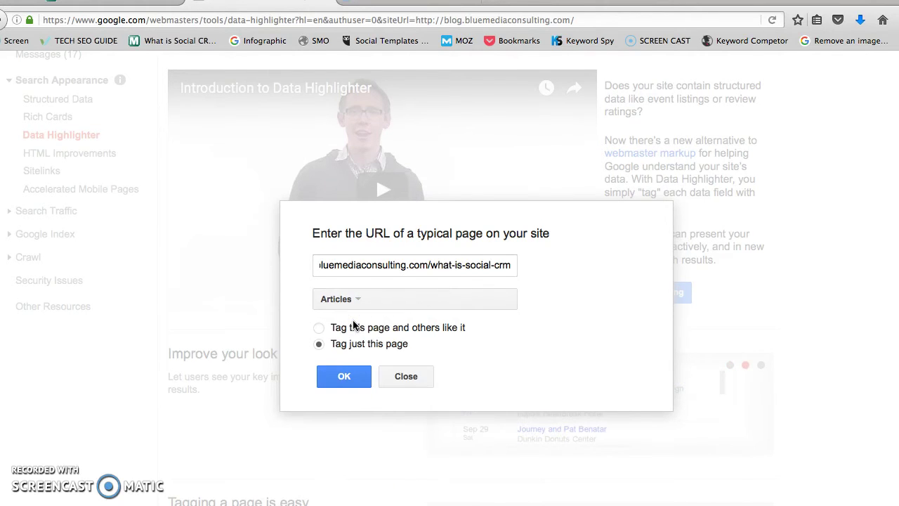
pyautogui.scroll(1, 354, 324)
pyautogui.click(337, 314)
pyautogui.click(292, 324)
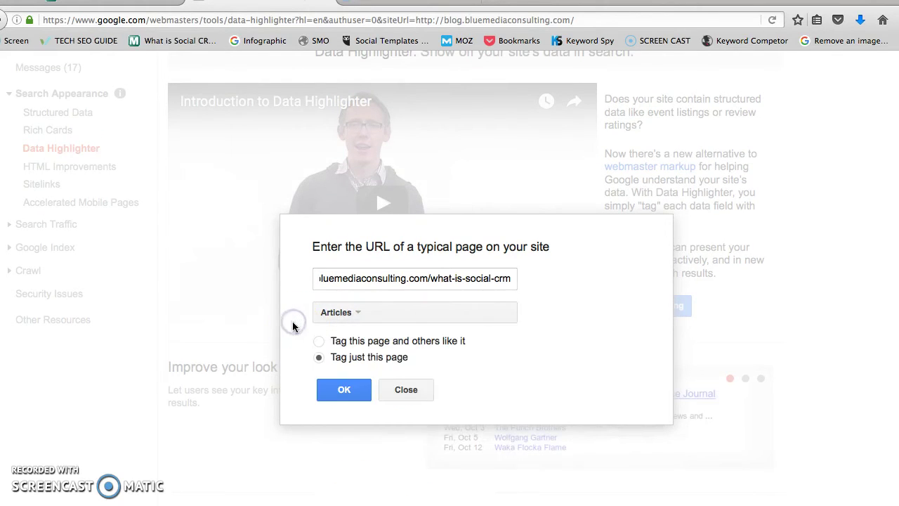
# Load the article, tag 'What is Social CRM?' as the Title, then select the March 11, 2016 date.
pyautogui.click(345, 390)
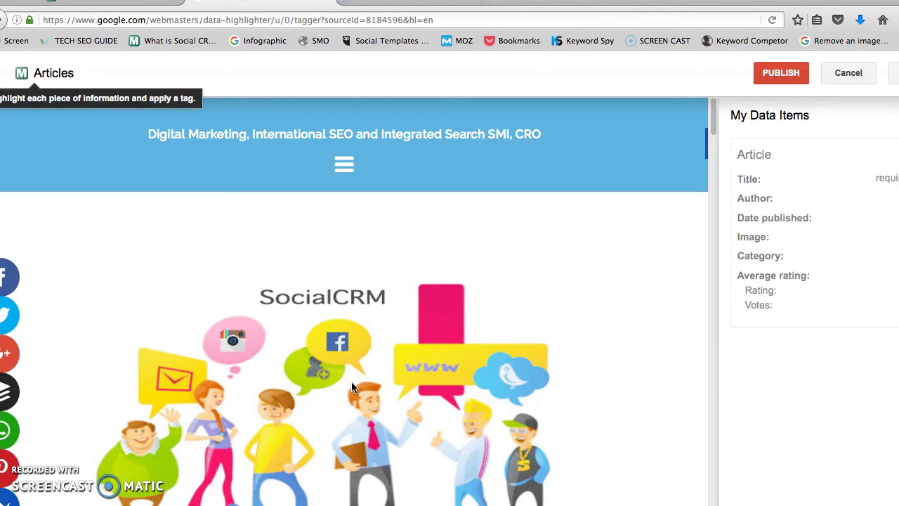
pyautogui.scroll(-2, 359, 379)
pyautogui.scroll(-3, 358, 379)
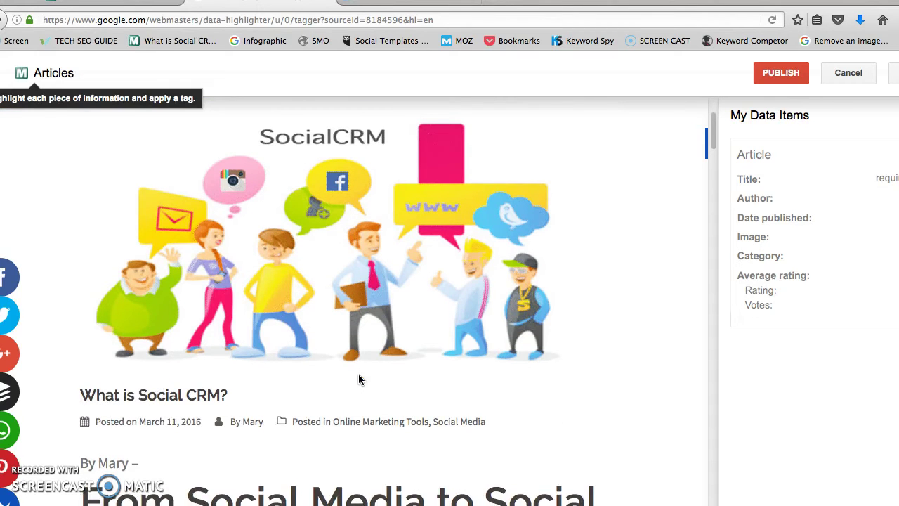
pyautogui.scroll(-1, 358, 379)
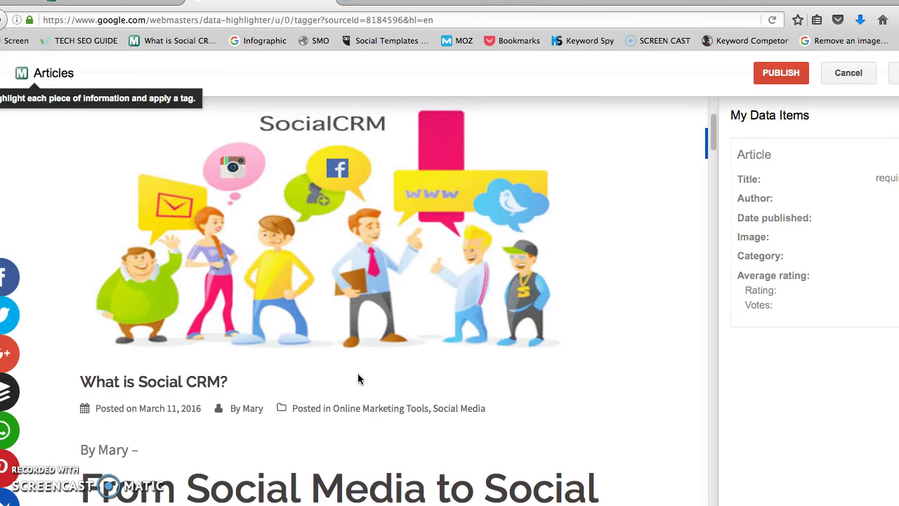
pyautogui.click(79, 384)
pyautogui.moveTo(79, 384); pyautogui.dragTo(235, 388)
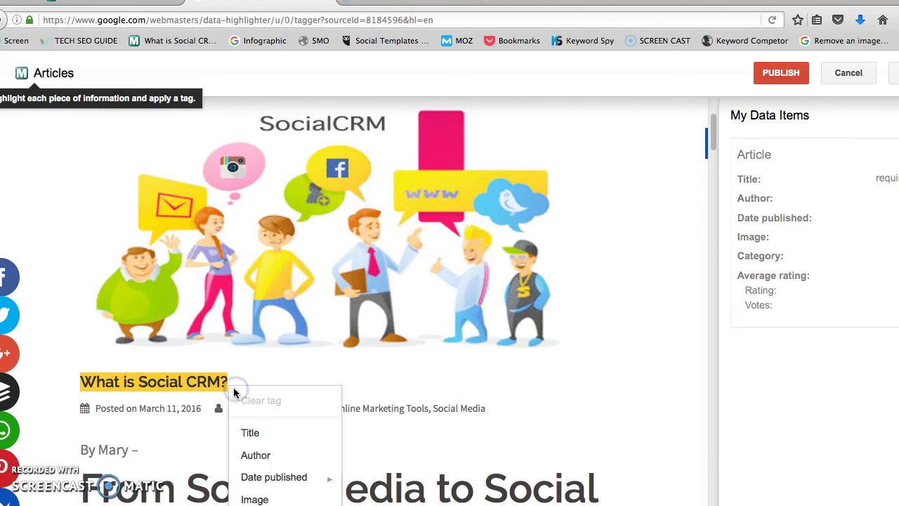
pyautogui.click(262, 434)
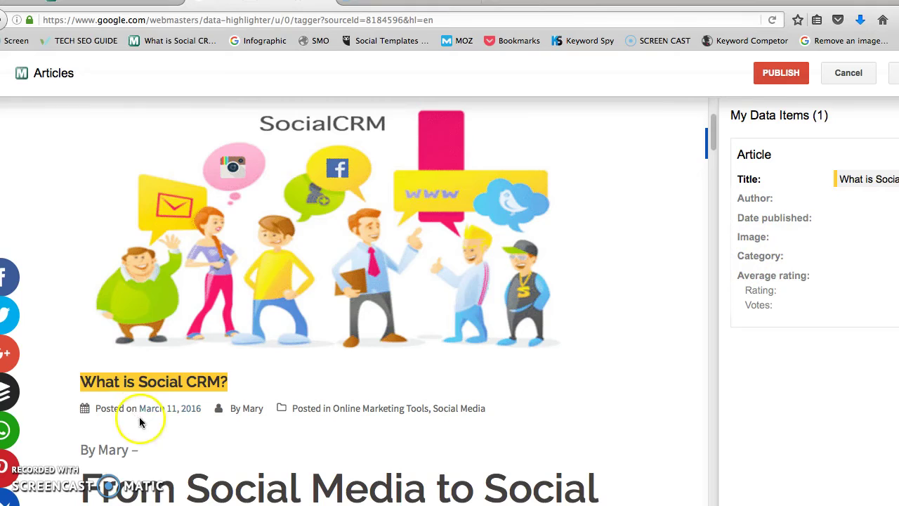
pyautogui.moveTo(201, 408); pyautogui.dragTo(147, 416)
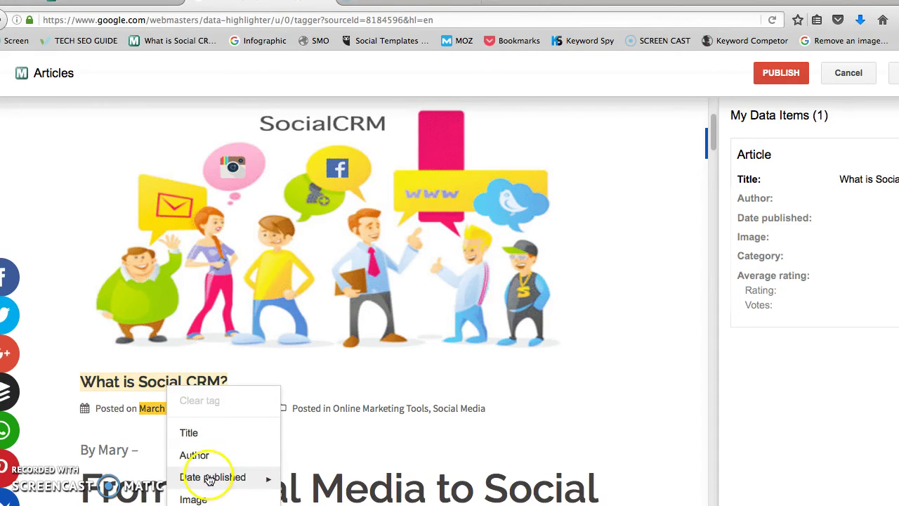
# Tag March 11, 2016 as Date published, the SocialCRM picture as Image, and the author's name as Author.
pyautogui.moveTo(209, 481)
pyautogui.click(308, 483)
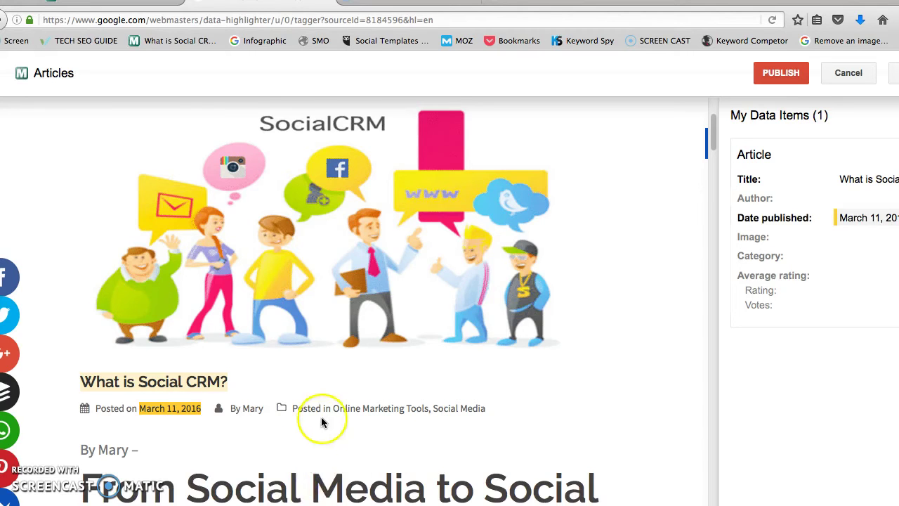
pyautogui.scroll(-1, 310, 404)
pyautogui.click(261, 240)
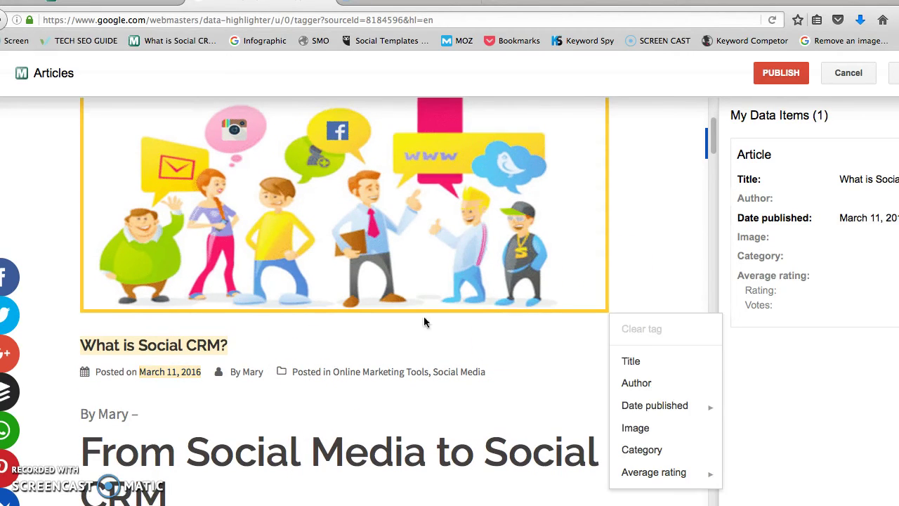
pyautogui.click(649, 427)
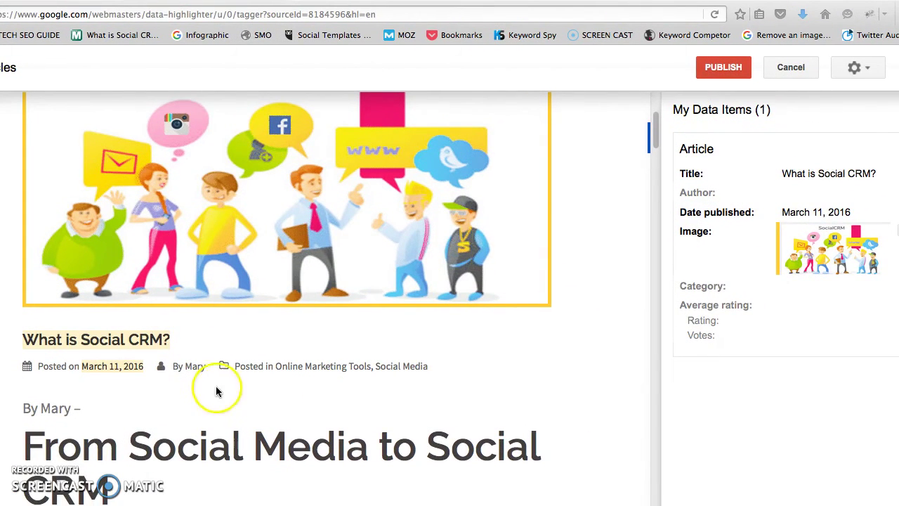
pyautogui.moveTo(207, 369); pyautogui.dragTo(182, 370)
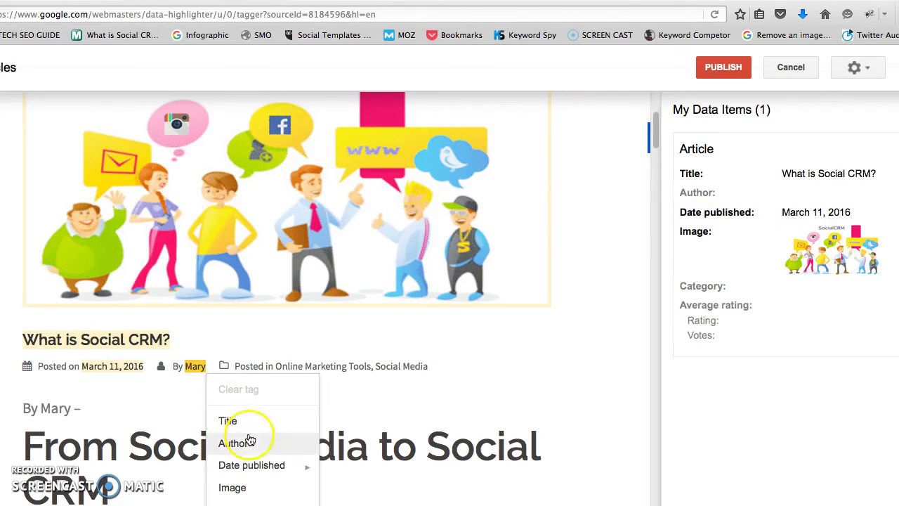
pyautogui.click(232, 444)
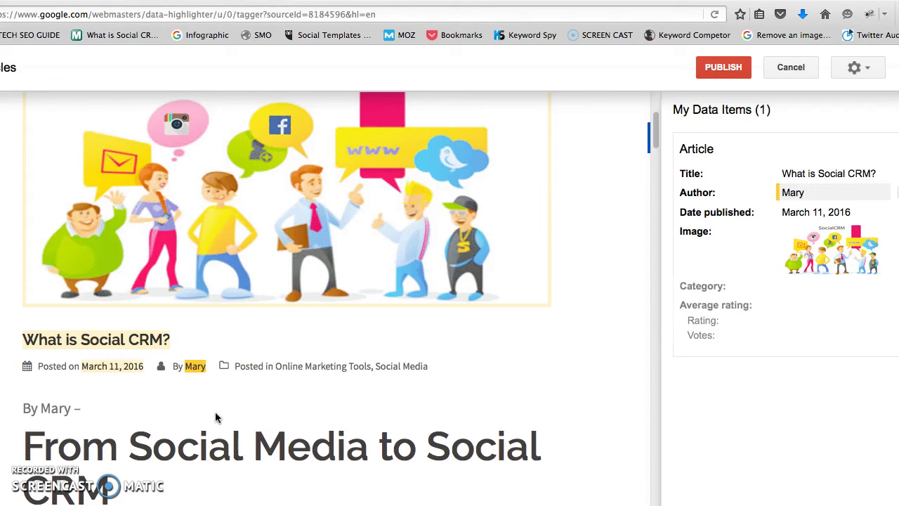
# Tag 'Social Media' as the Category and publish the Articles tagging.
pyautogui.click(524, 338)
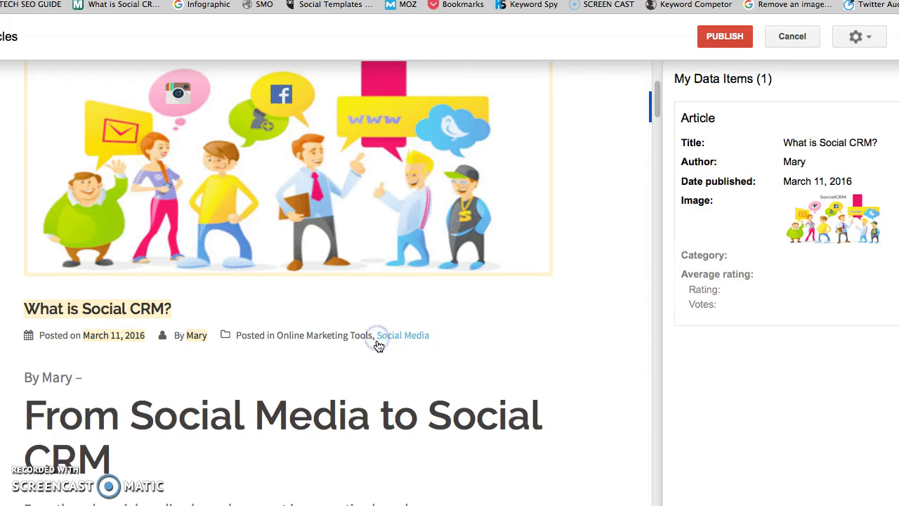
pyautogui.moveTo(431, 336); pyautogui.dragTo(389, 336)
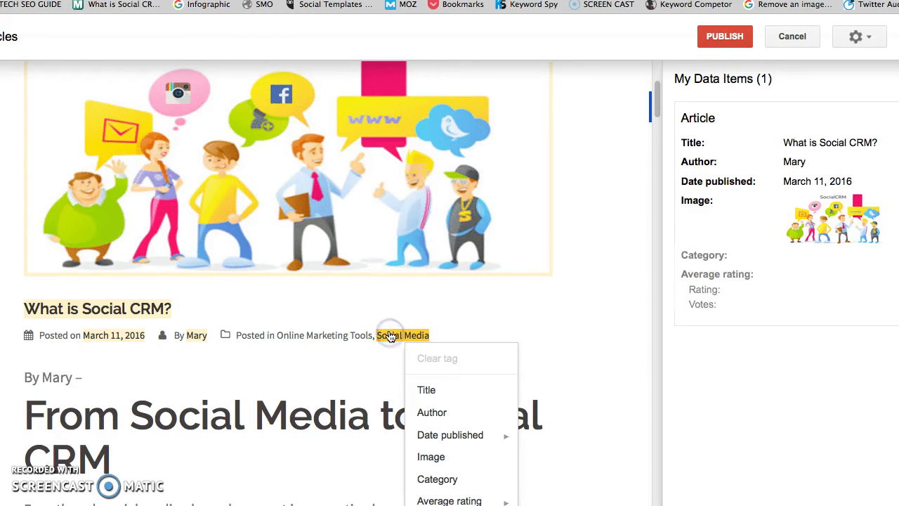
pyautogui.click(485, 479)
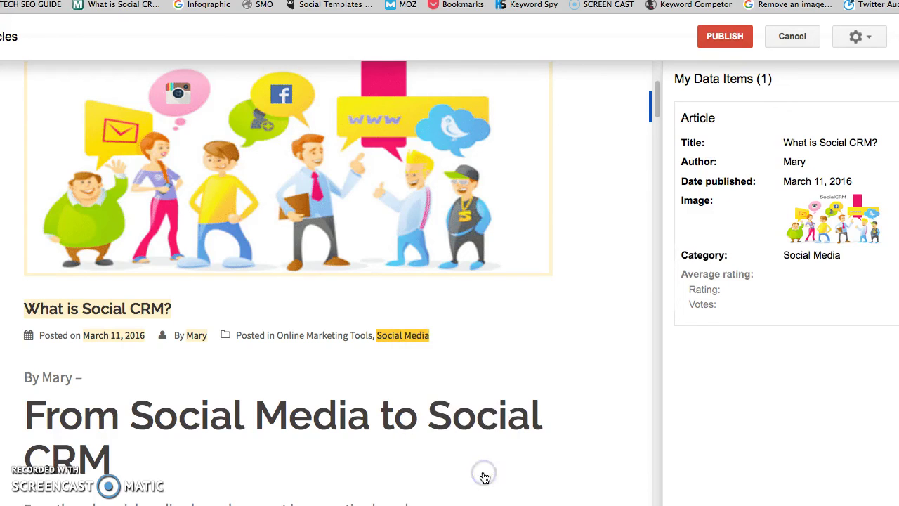
pyautogui.click(513, 360)
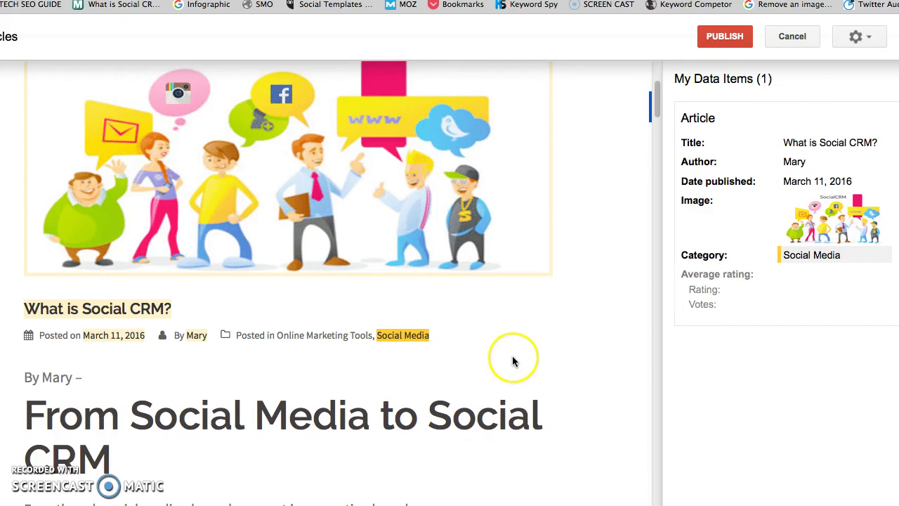
pyautogui.click(718, 37)
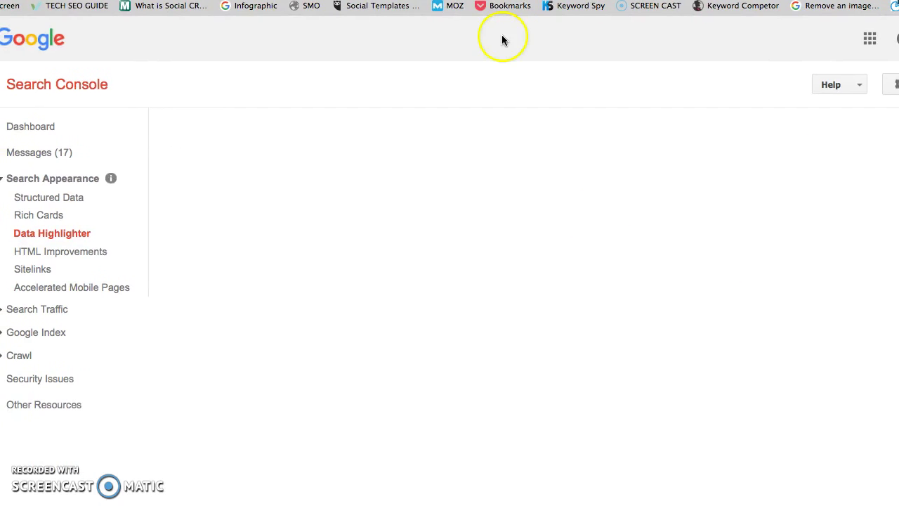